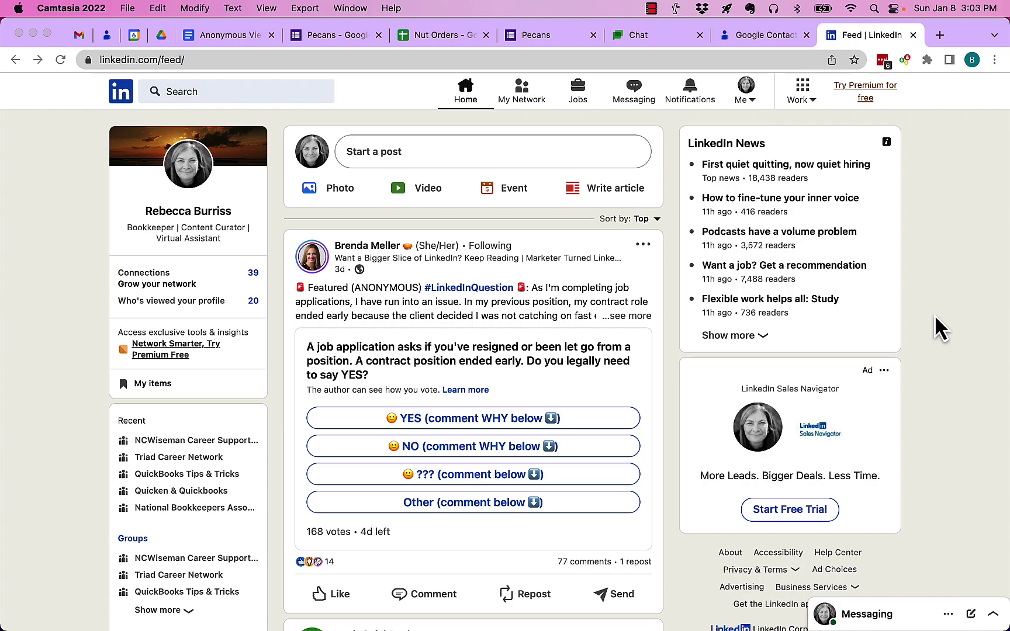
Bring the Chrome window showing the LinkedIn home feed into focus
{"action": "left_click", "coordinate": [244, 129]}
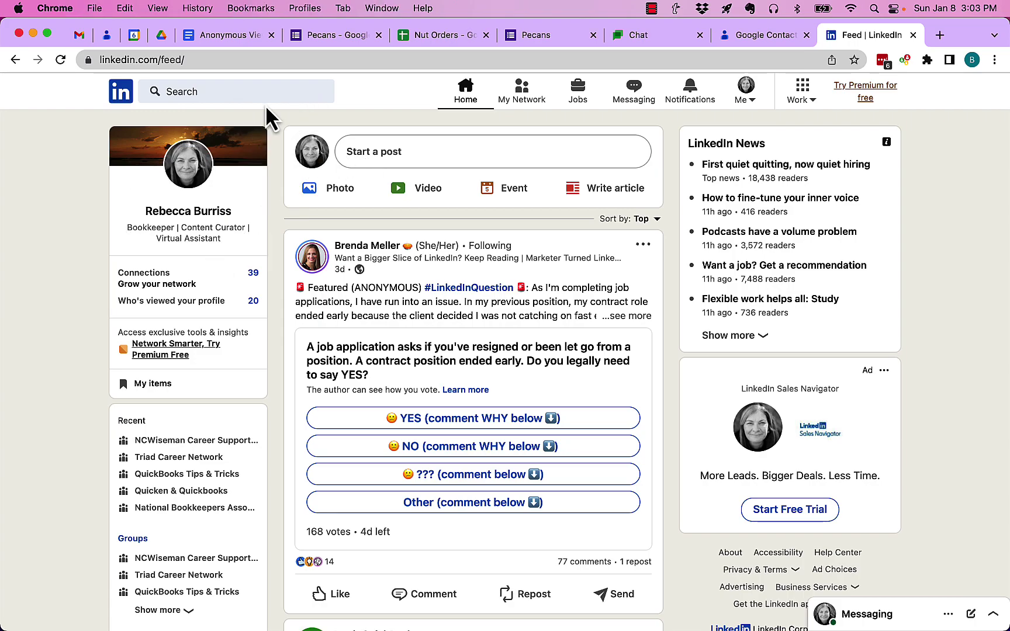
{"action": "left_click", "coordinate": [206, 90]}
{"action": "type", "text": "M"}
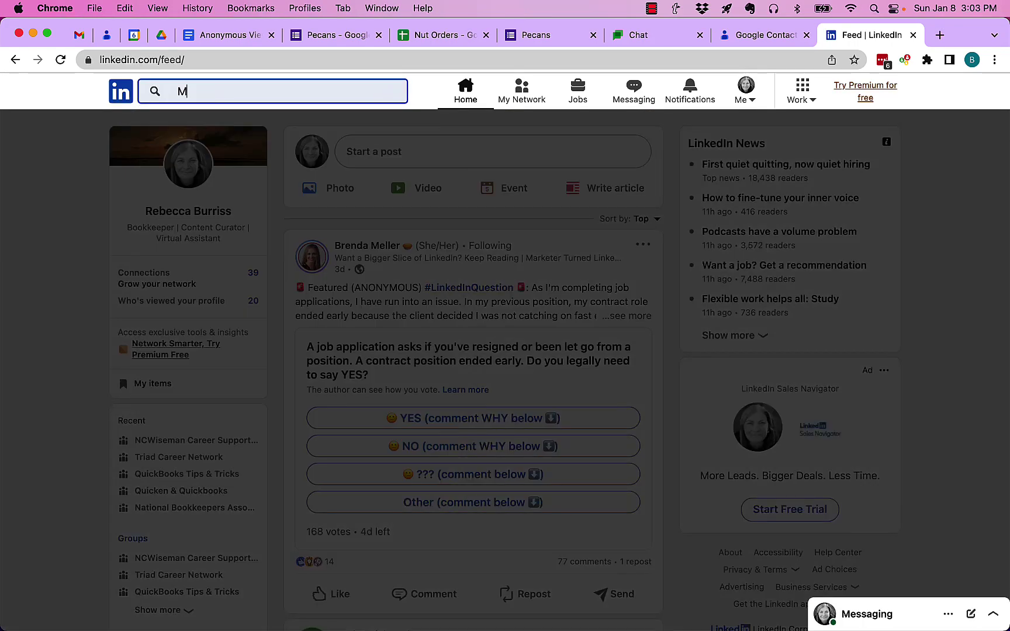
{"action": "type", "text": "ark williams"}
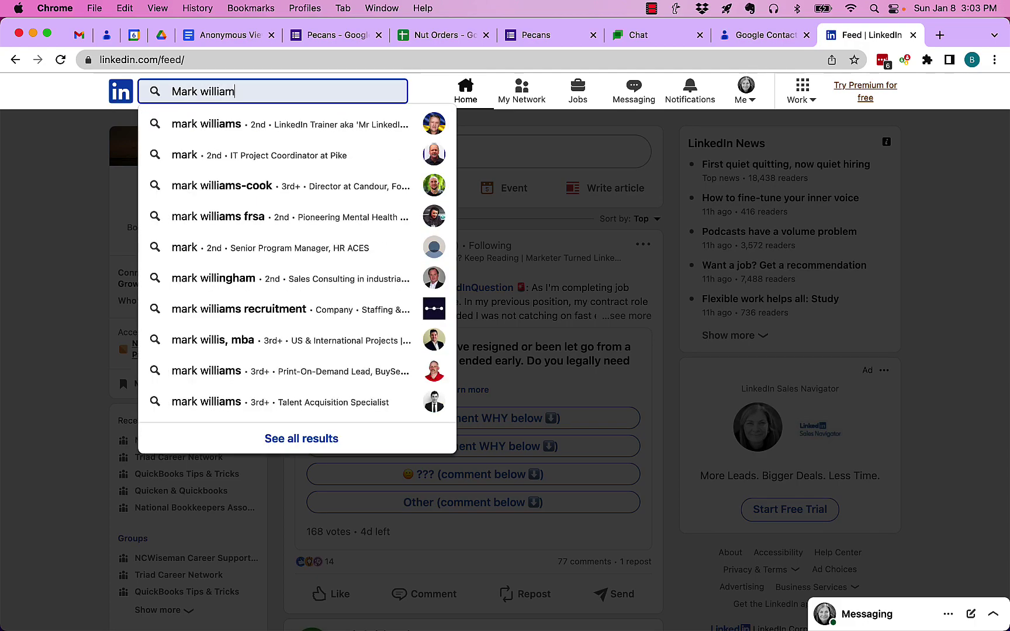
{"action": "left_click", "coordinate": [250, 124]}
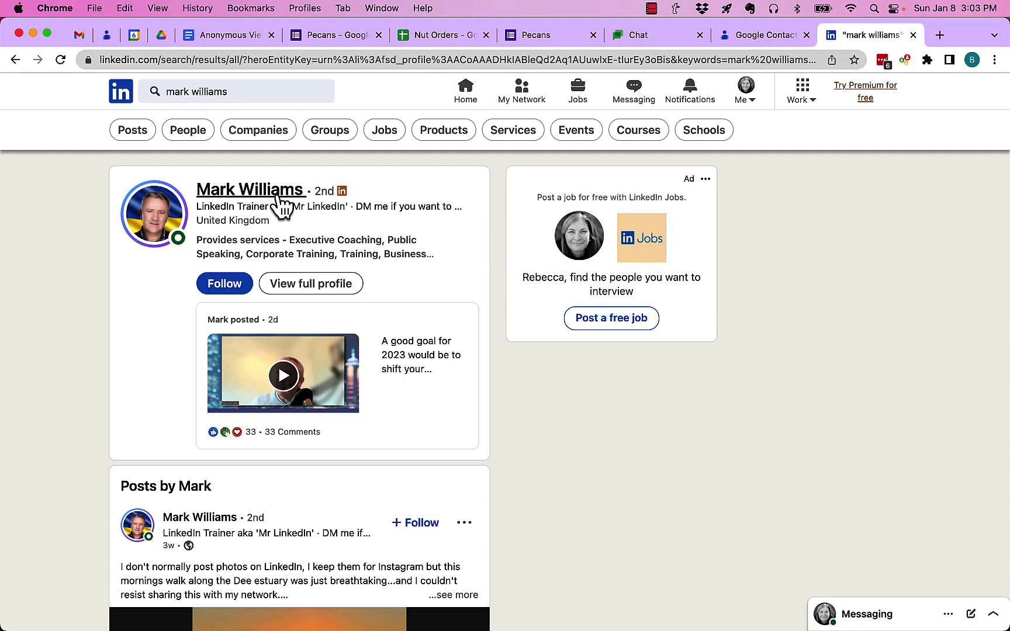
{"action": "left_click", "coordinate": [248, 189]}
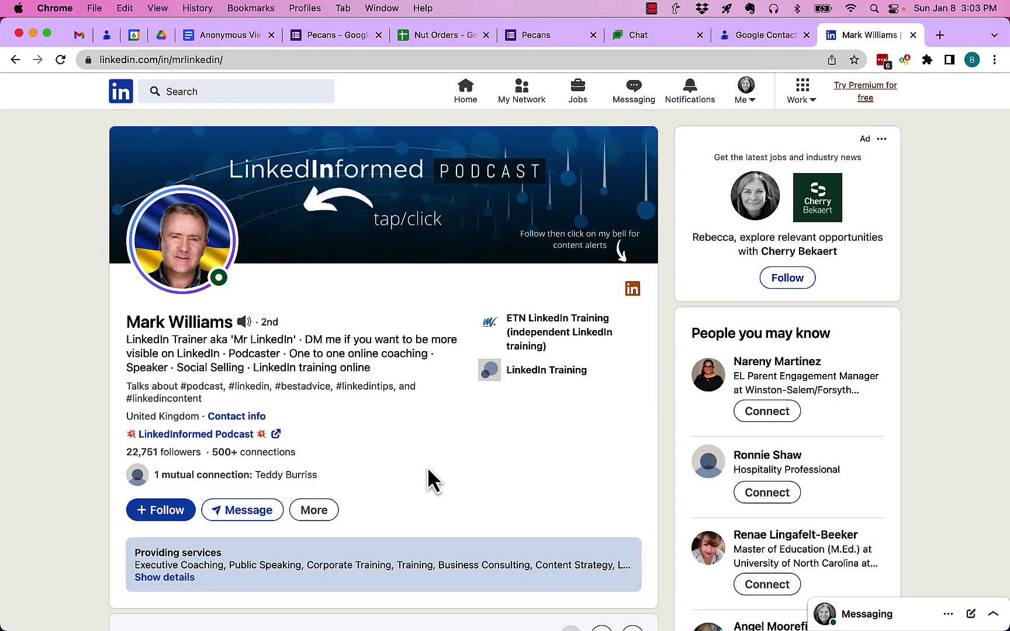
{"action": "left_click", "coordinate": [315, 509]}
{"action": "left_click", "coordinate": [355, 552]}
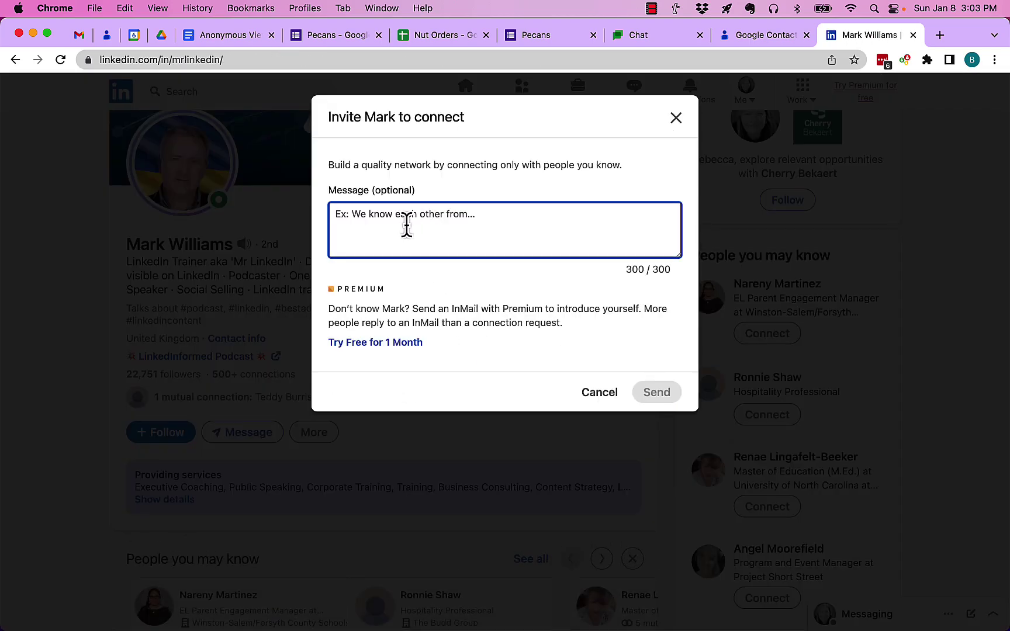
{"action": "key", "text": "super+v"}
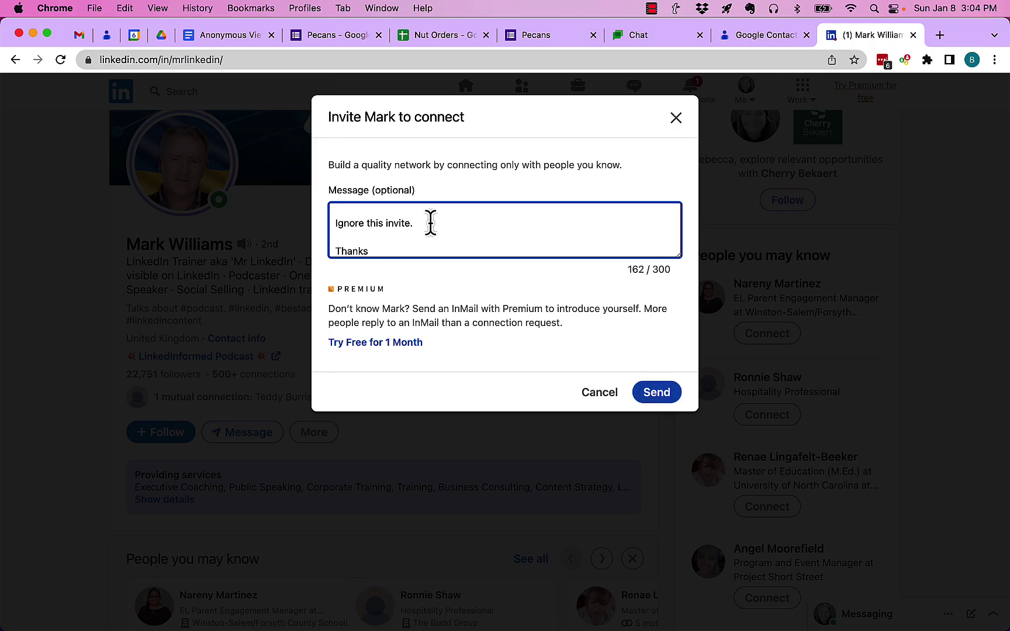
{"action": "left_click", "coordinate": [656, 392]}
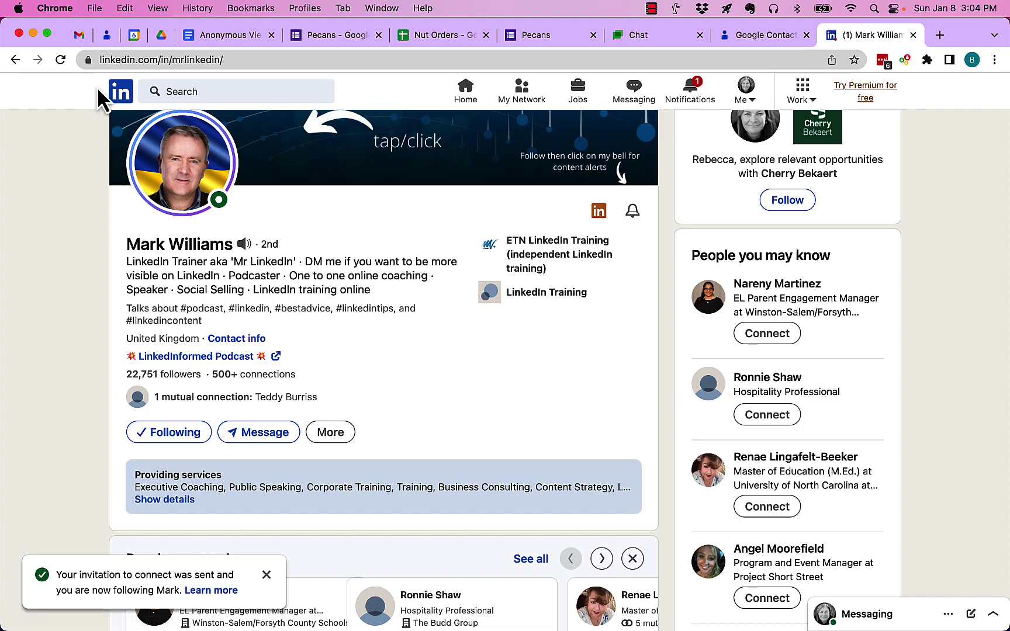
{"action": "left_click", "coordinate": [118, 91]}
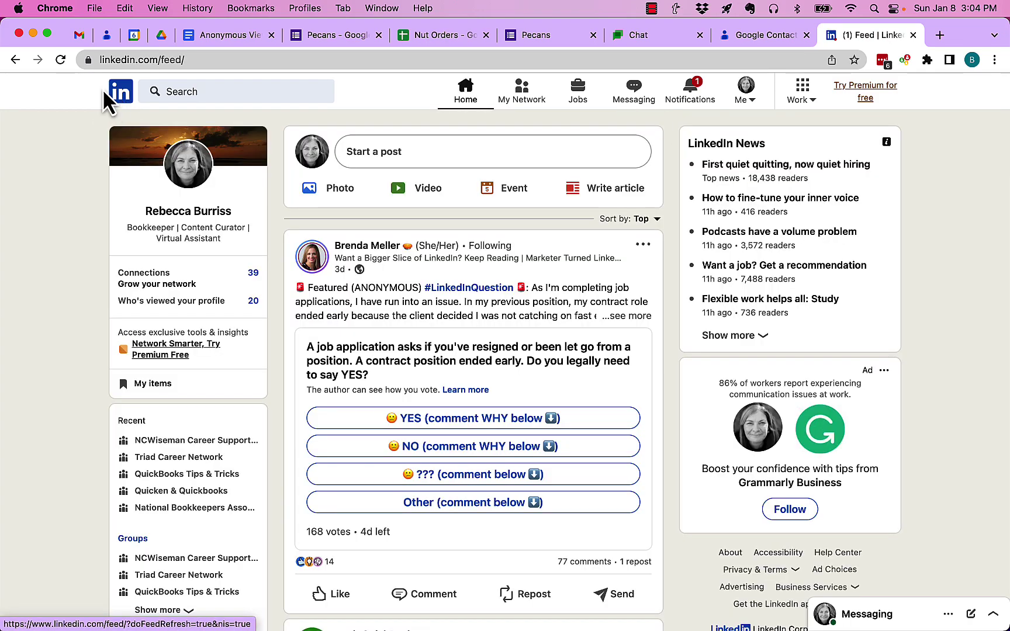
{"action": "left_click", "coordinate": [61, 60]}
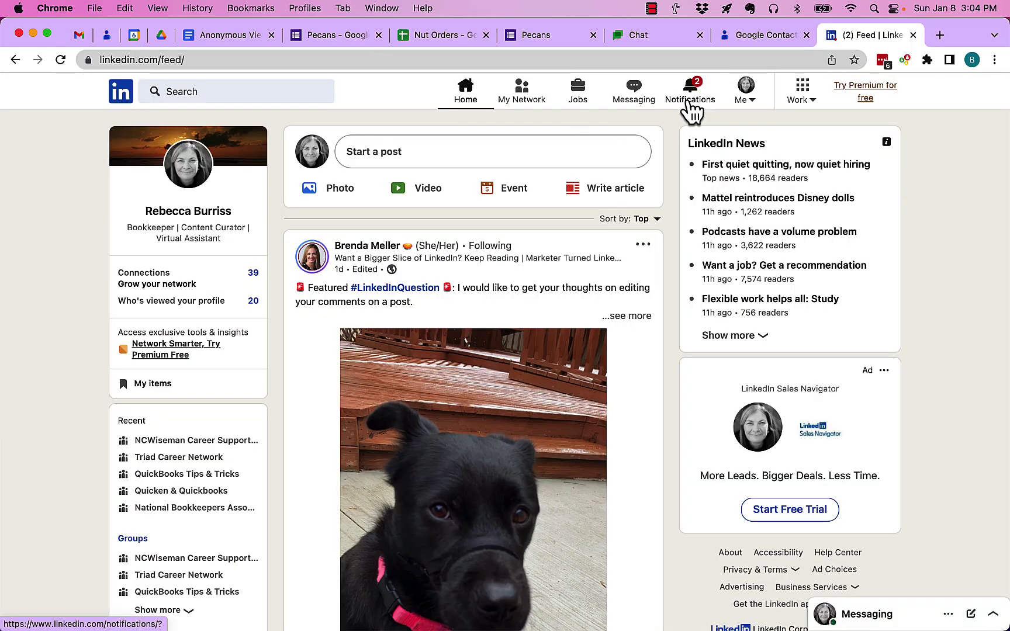
{"action": "left_click", "coordinate": [692, 93]}
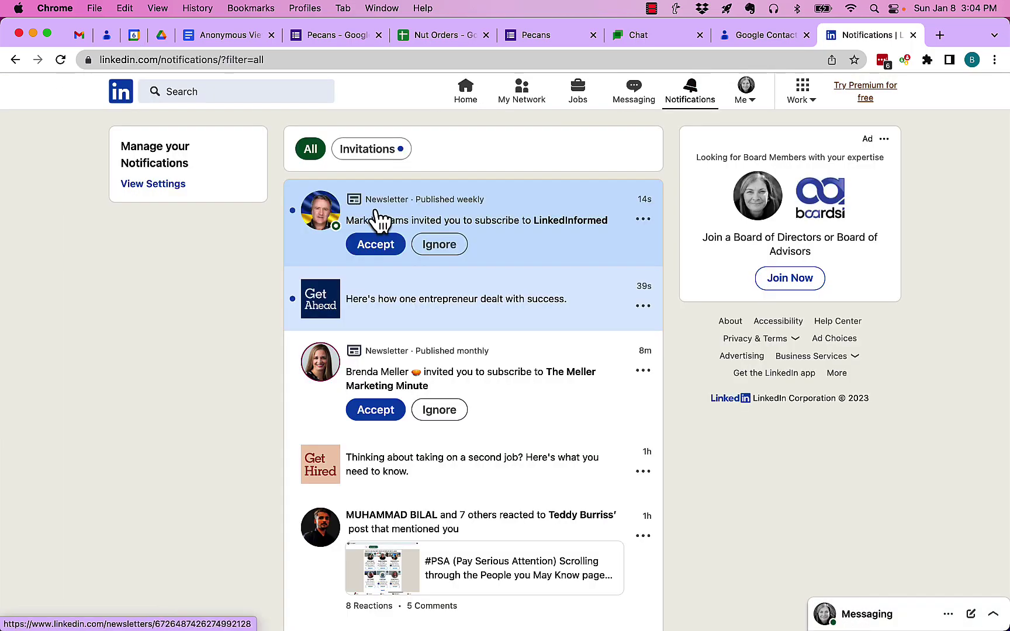